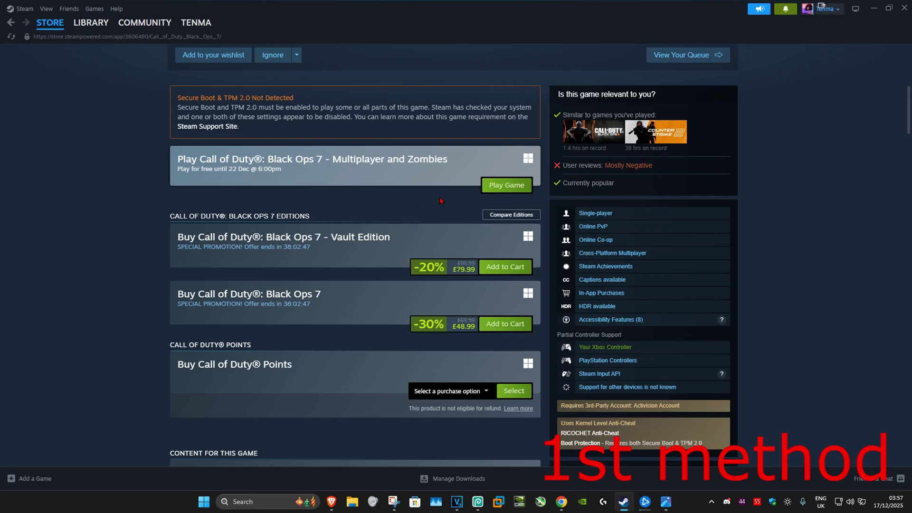
Step: Open Steam Settings from the Steam menu to reach the Interface page
left_click(22, 13)
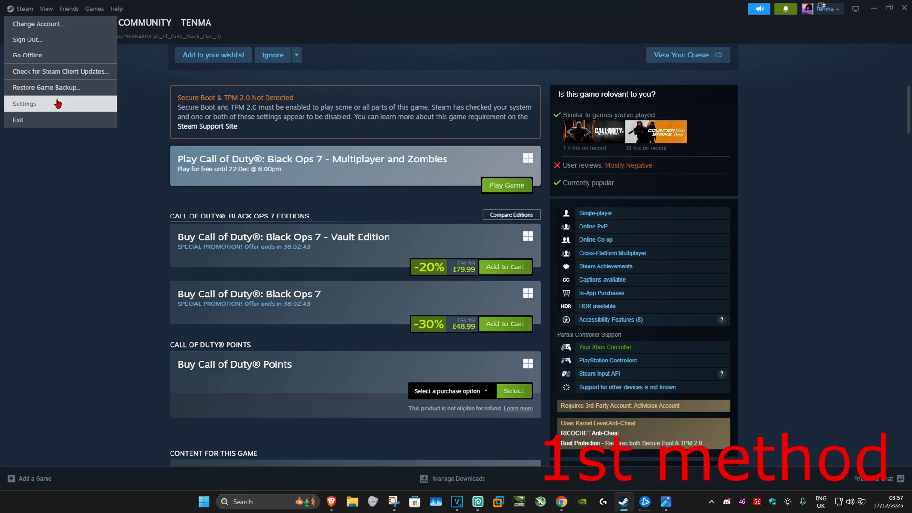
left_click(57, 104)
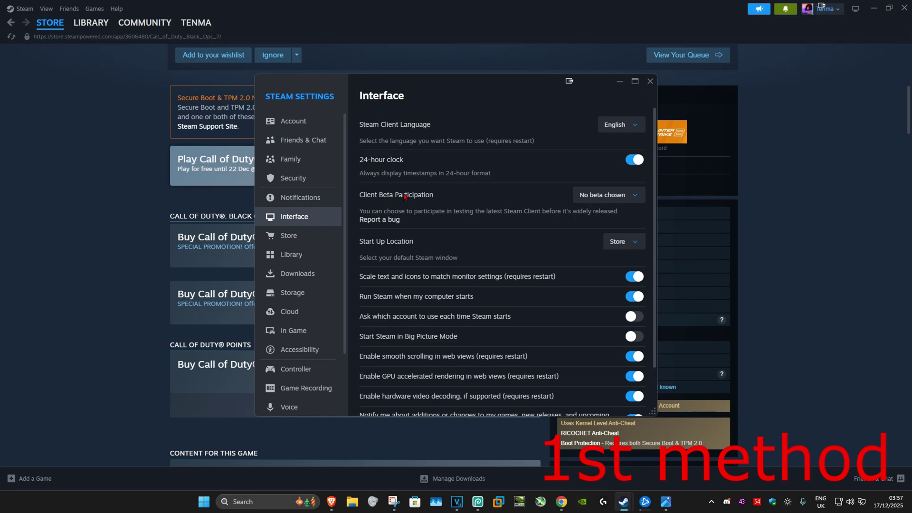
Step: Set Client Beta Participation to Steam Beta Update and restart Steam
left_click(620, 197)
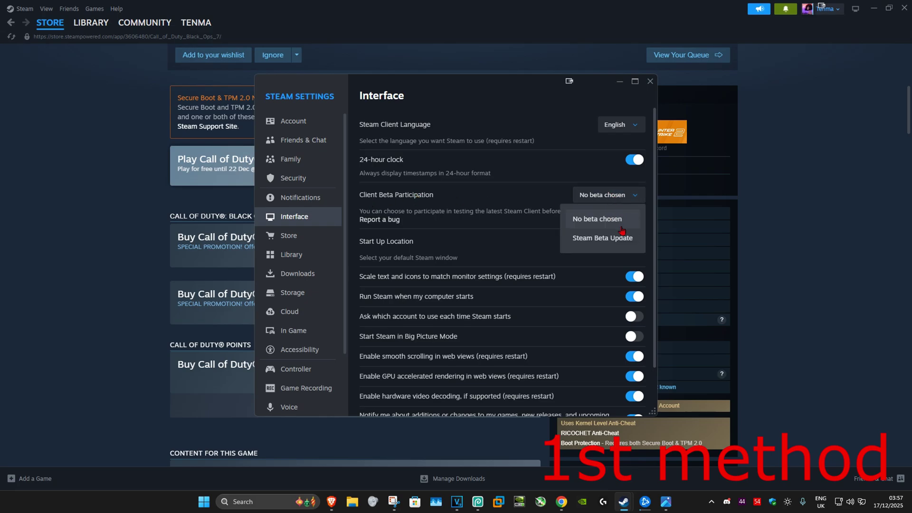
left_click(600, 241)
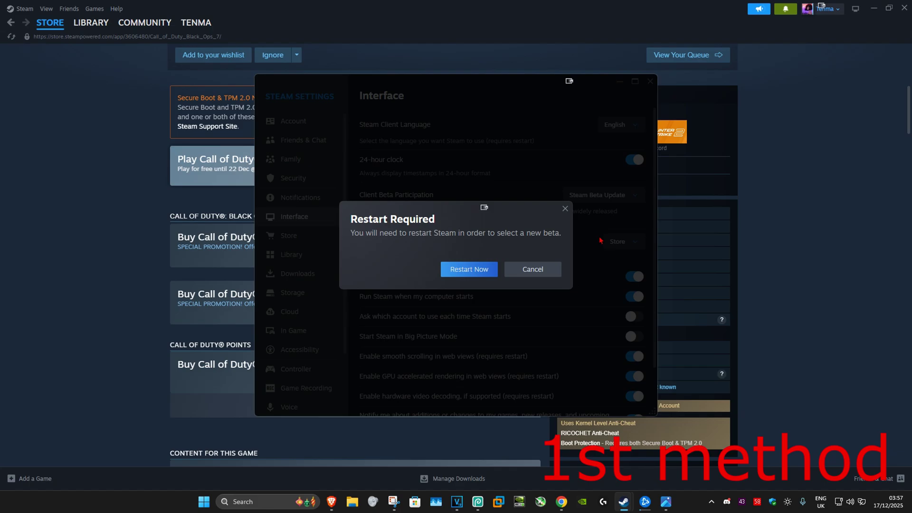
left_click(477, 270)
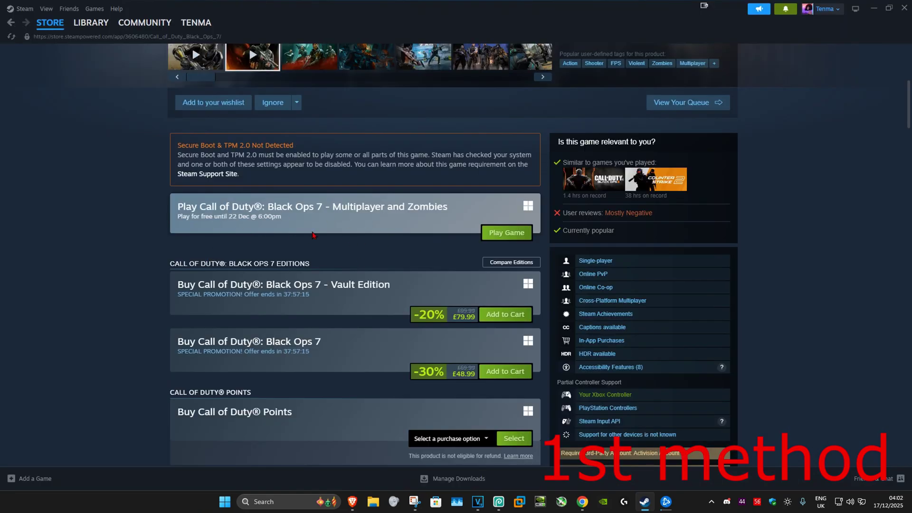
Step: Launch the free Black Ops 7 Multiplayer and Zombies with Play Game
left_click(507, 234)
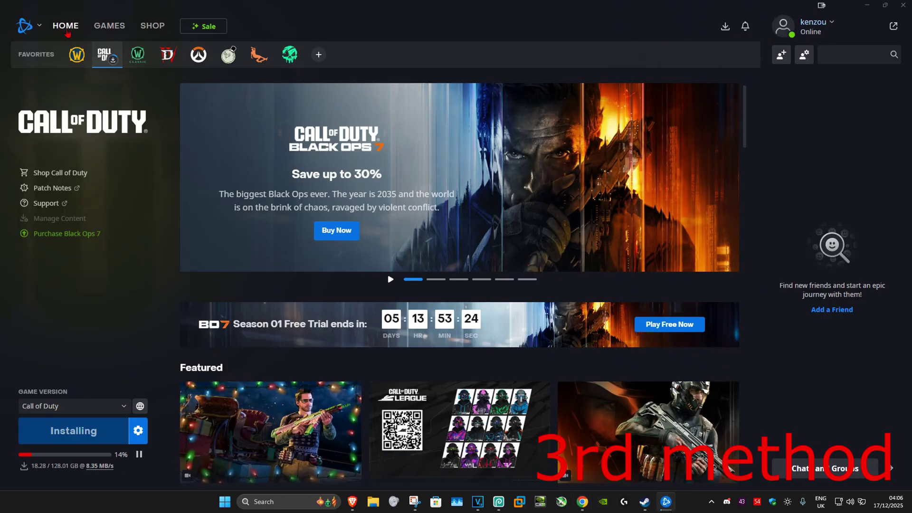
Step: From Battle.net Home, start the BO7 Season 01 Free Trial with Play Free Now
left_click(66, 32)
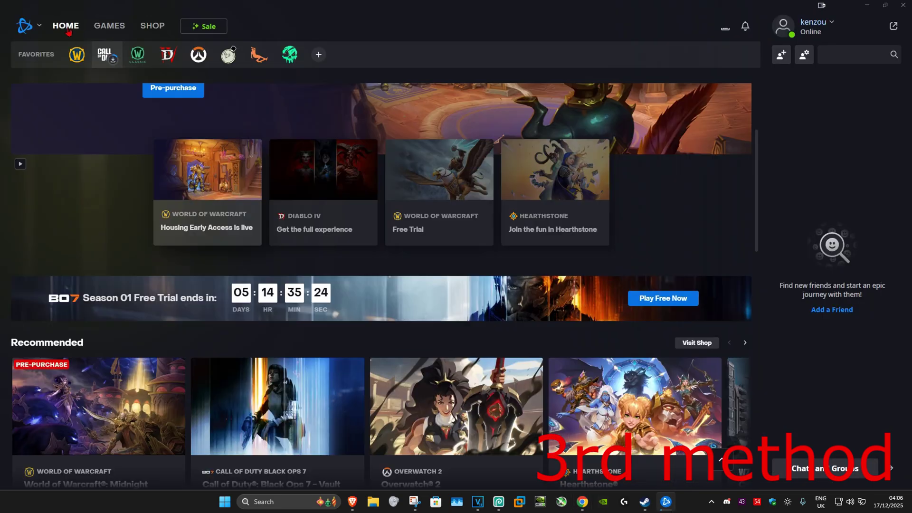
scroll(530, 222, "down", 3)
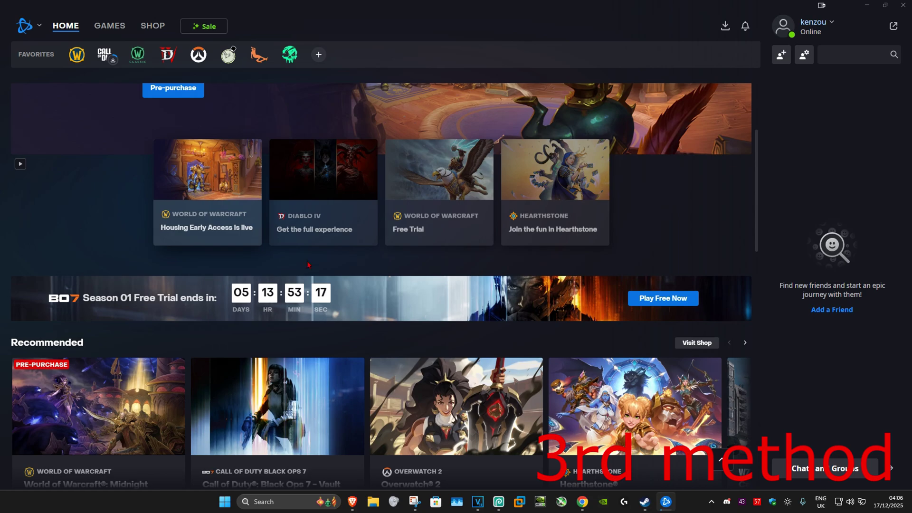
left_click(648, 300)
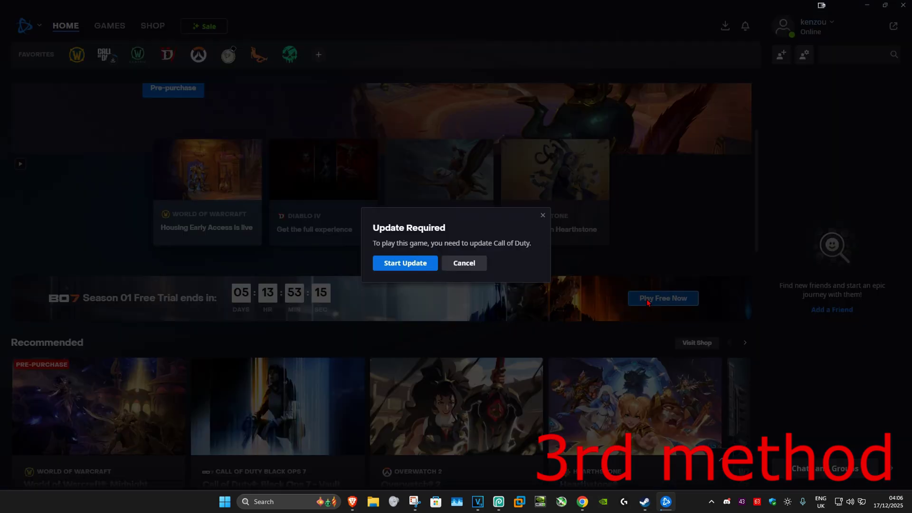